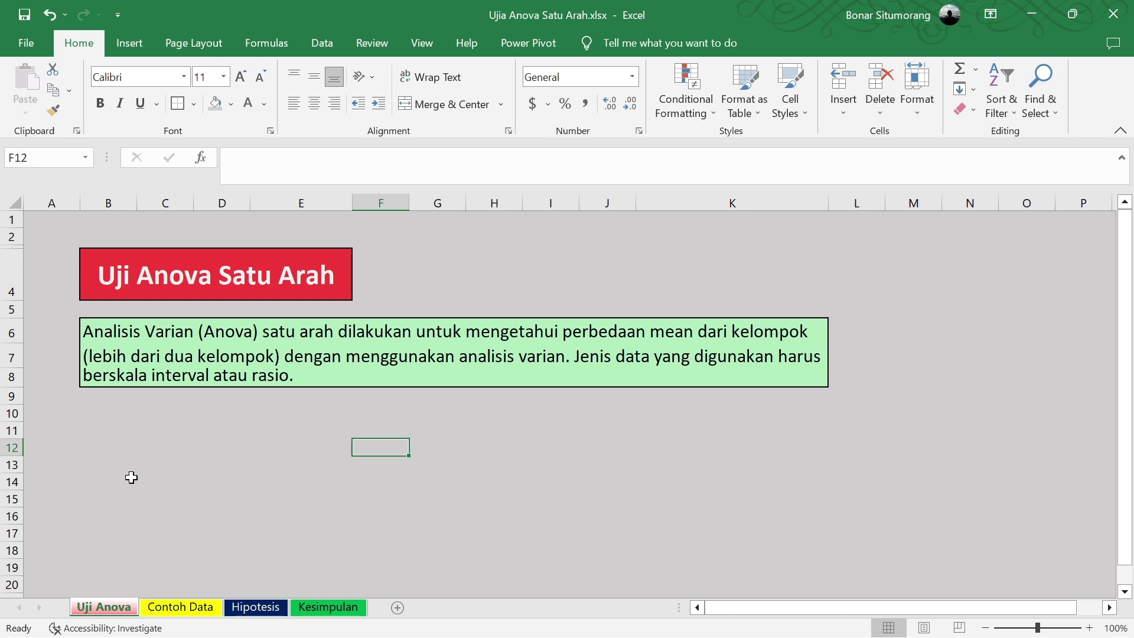
Open the Contoh Data sheet and examine the headings of the learning-method and score-range table
{"action": "left_click", "coordinate": [189, 606]}
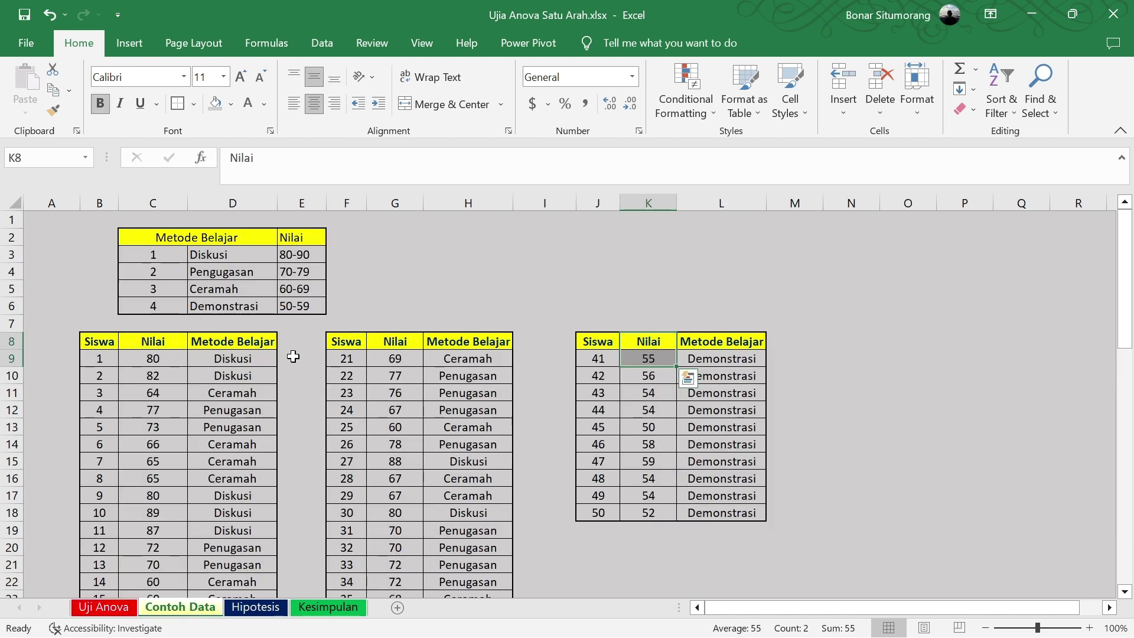
{"action": "left_click_drag", "start_coordinate": [153, 237], "coordinate": [233, 239]}
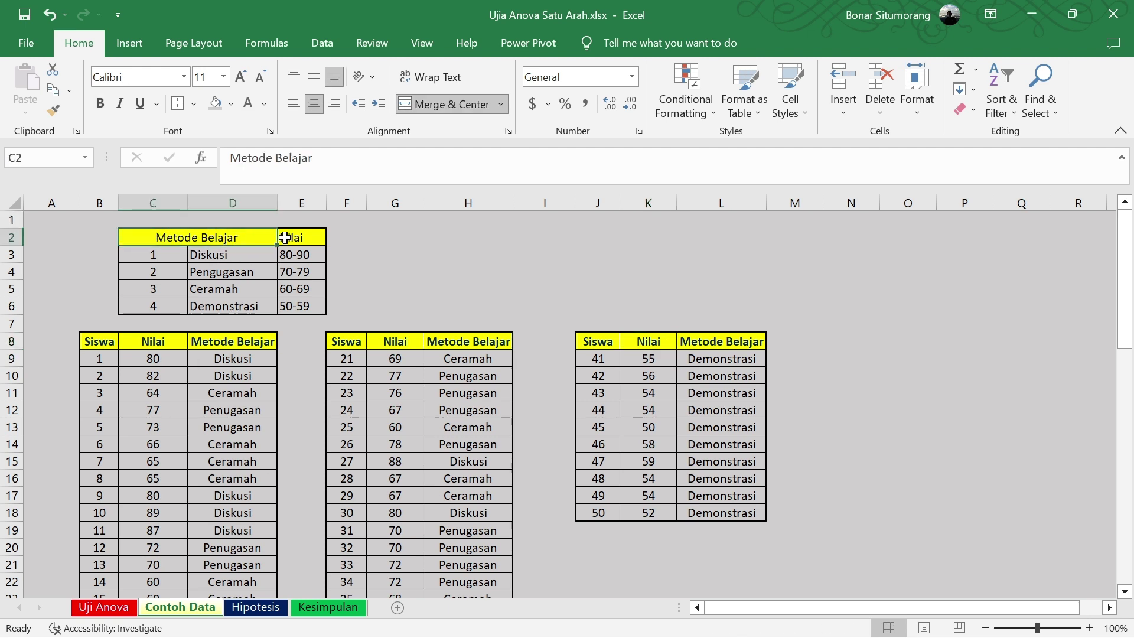
{"action": "left_click", "coordinate": [304, 238]}
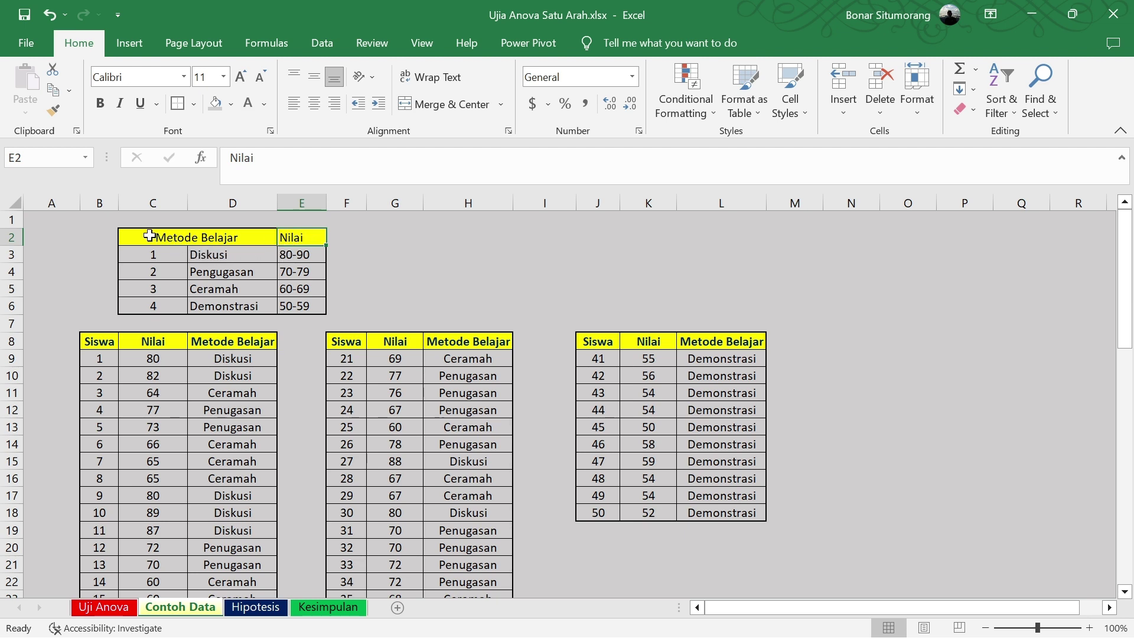
{"action": "left_click", "coordinate": [149, 236]}
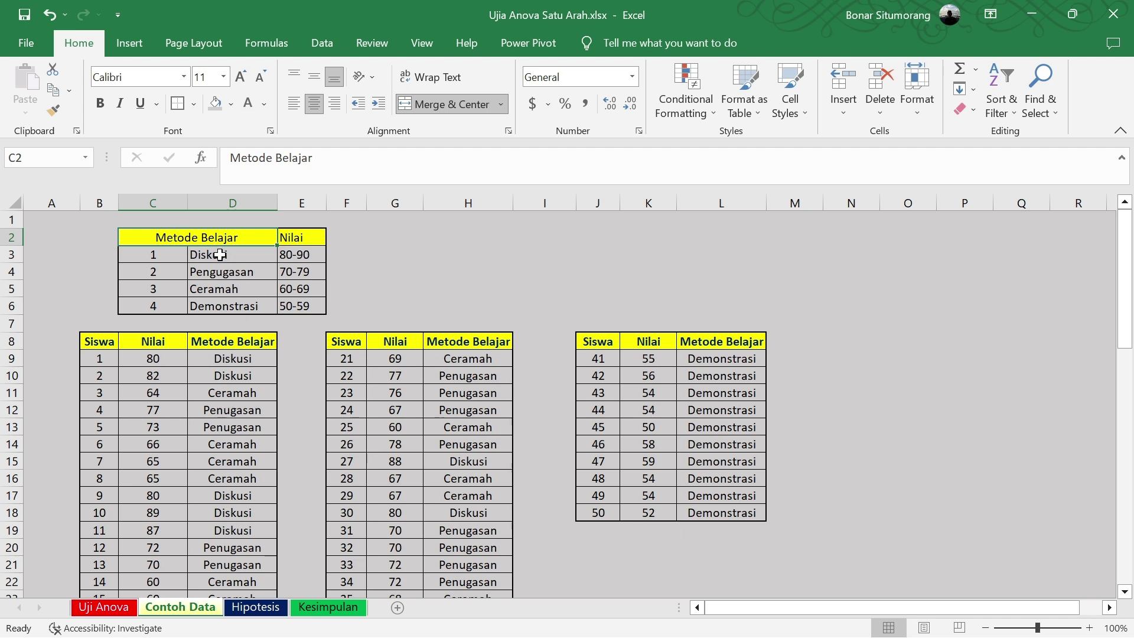
Correct the spelling of the second learning method in cell D4 to Penugasan
{"action": "left_click", "coordinate": [229, 272]}
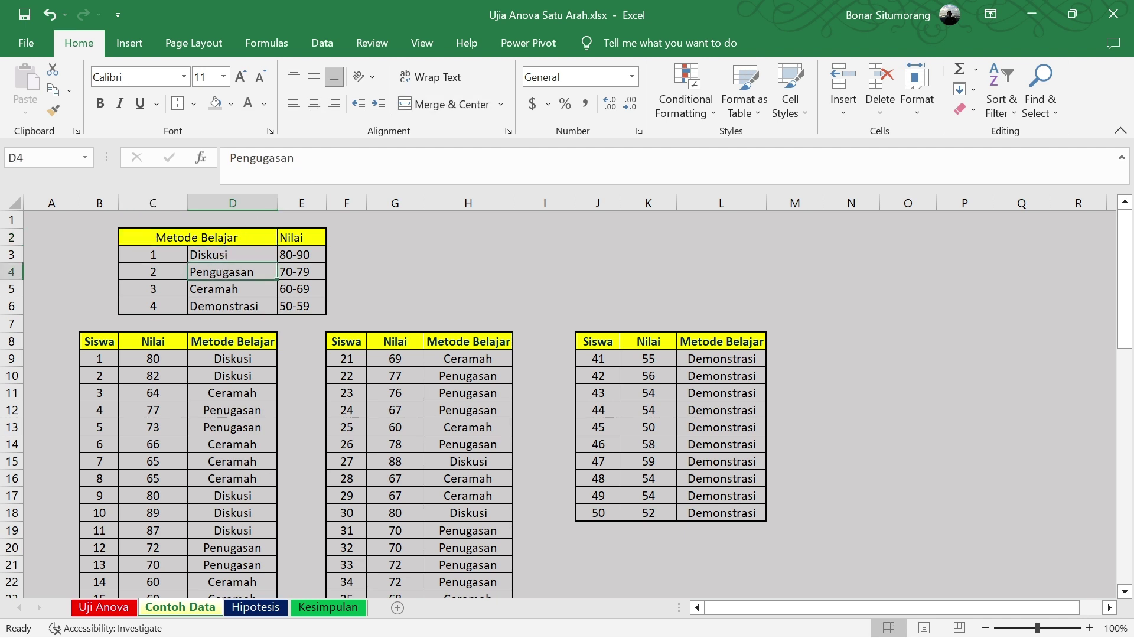
{"action": "left_click", "coordinate": [255, 158]}
{"action": "type", "text": "="}
{"action": "key", "text": "BackSpace"}
{"action": "key", "text": "BackSpace"}
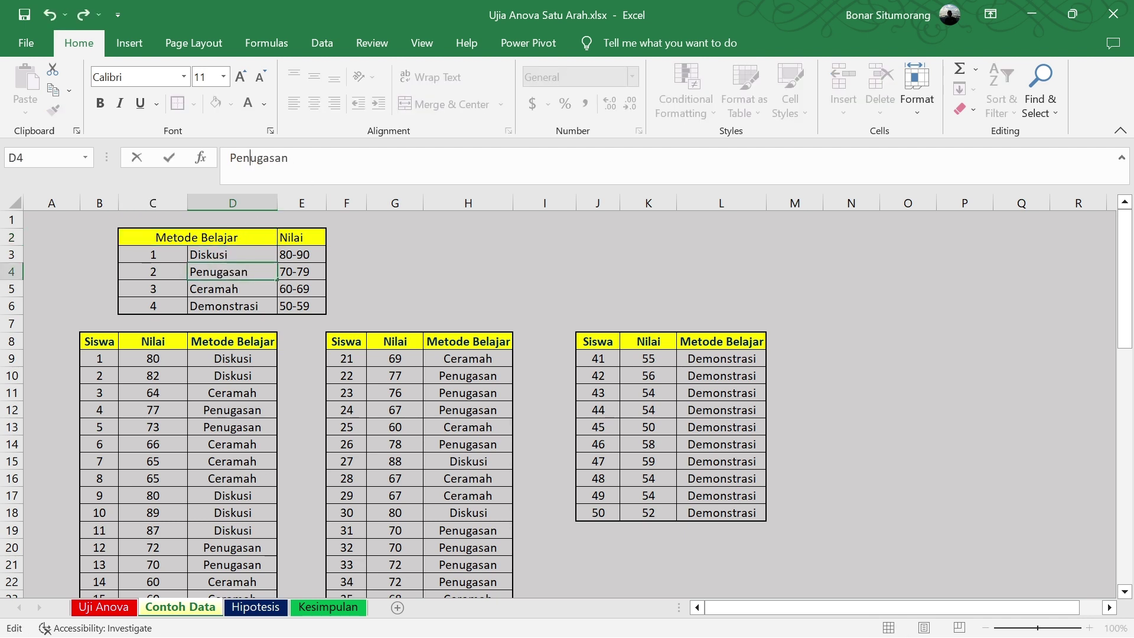
{"action": "left_click", "coordinate": [516, 231]}
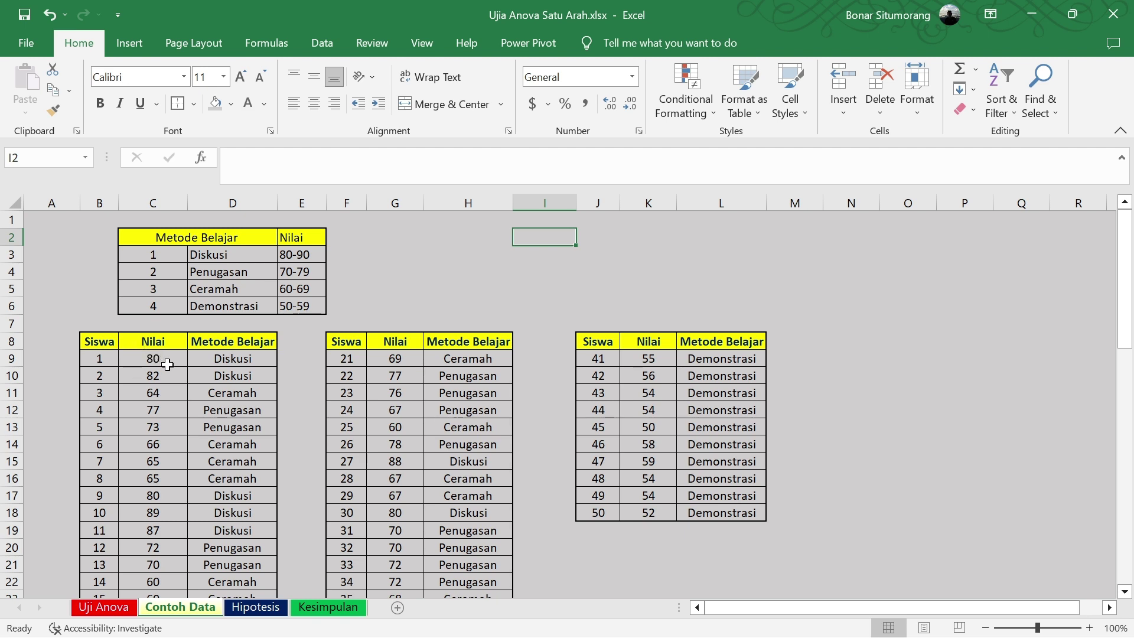
Review the student records in the Contoh Data sheet, from the first student to student 50
{"action": "scroll", "coordinate": [173, 378], "scroll_direction": "down", "scroll_amount": 1}
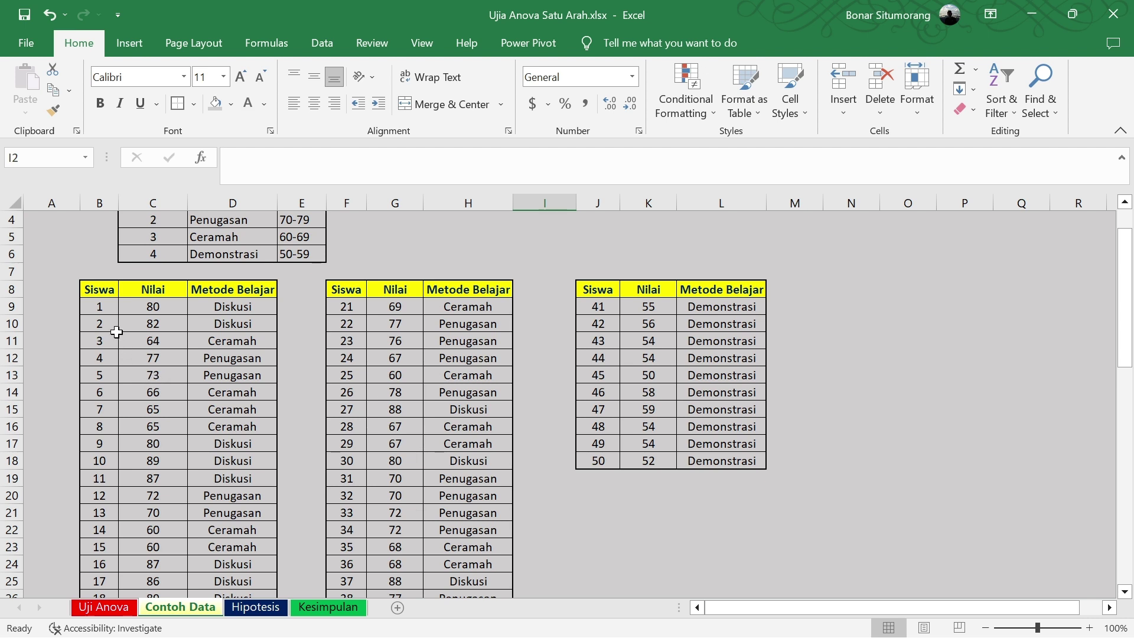
{"action": "left_click", "coordinate": [95, 306]}
{"action": "left_click_drag", "start_coordinate": [95, 306], "coordinate": [97, 626]}
{"action": "scroll", "coordinate": [100, 627], "scroll_direction": "up", "scroll_amount": 1}
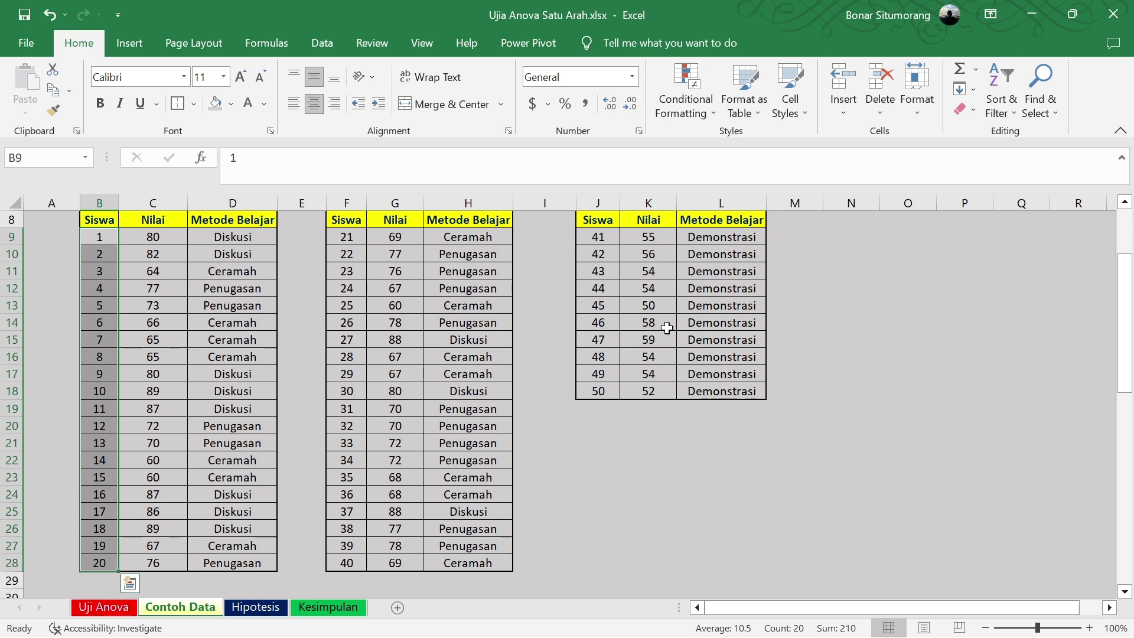
{"action": "left_click", "coordinate": [609, 495]}
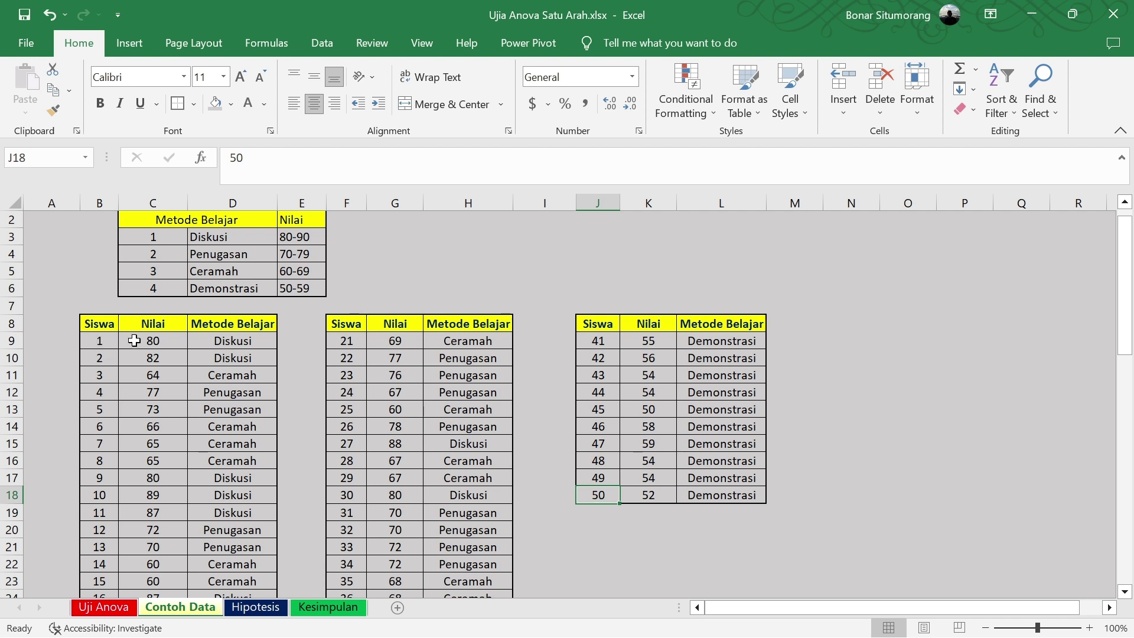
{"action": "scroll", "coordinate": [220, 337], "scroll_direction": "up", "scroll_amount": 1}
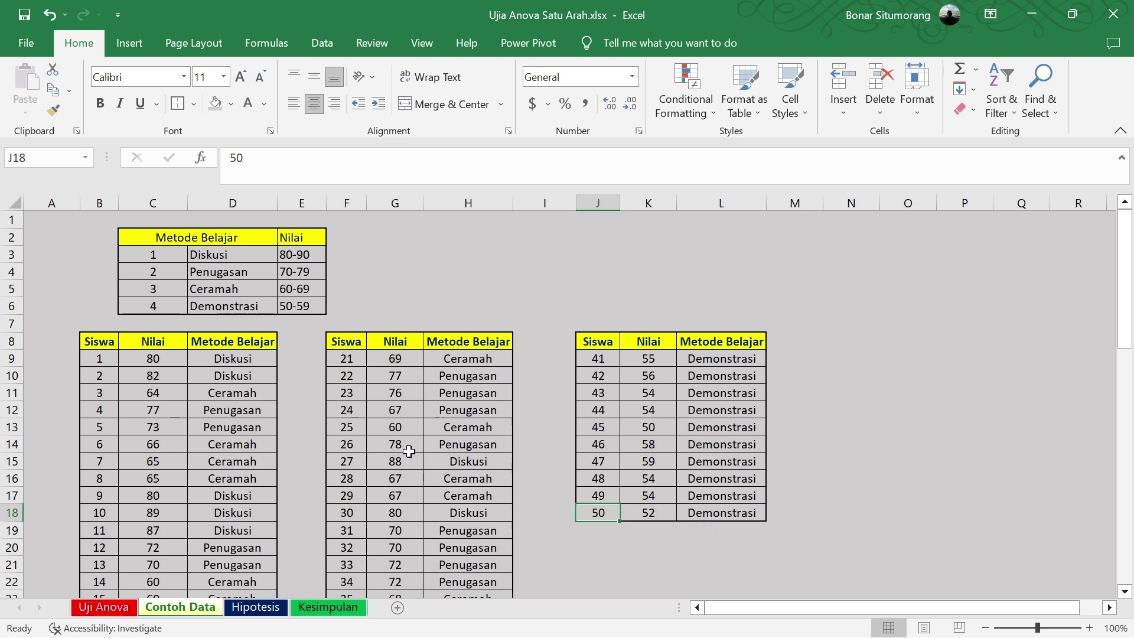
Read the hypotheses and decision rules on the Hipotesis sheet, and compare them with the learning methods in Contoh Data
{"action": "left_click", "coordinate": [258, 608]}
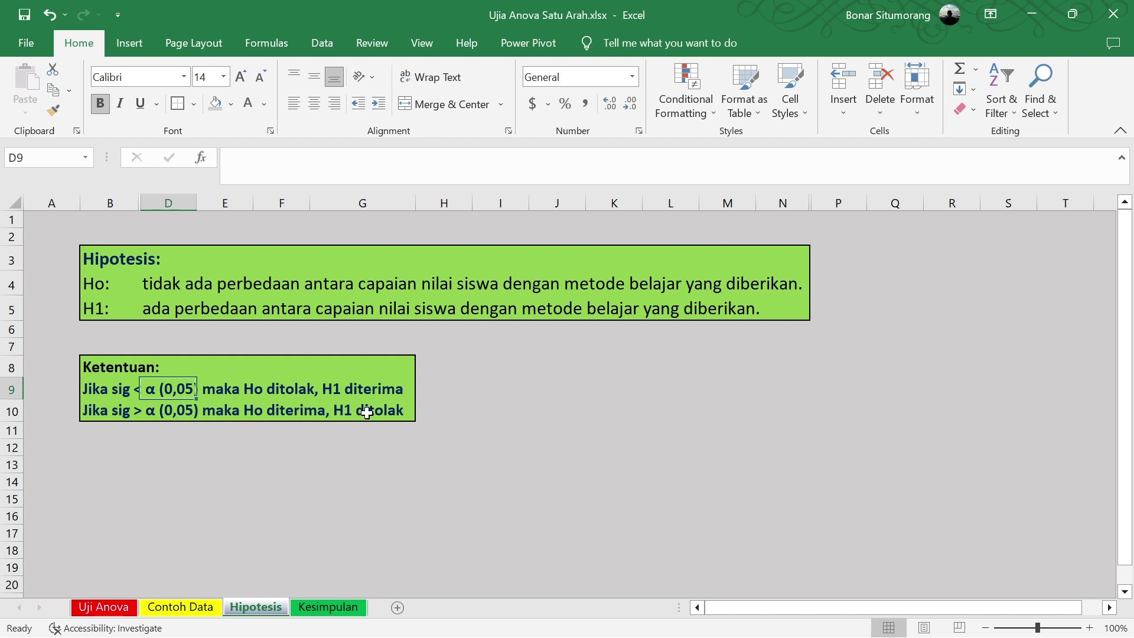
{"action": "left_click", "coordinate": [482, 426]}
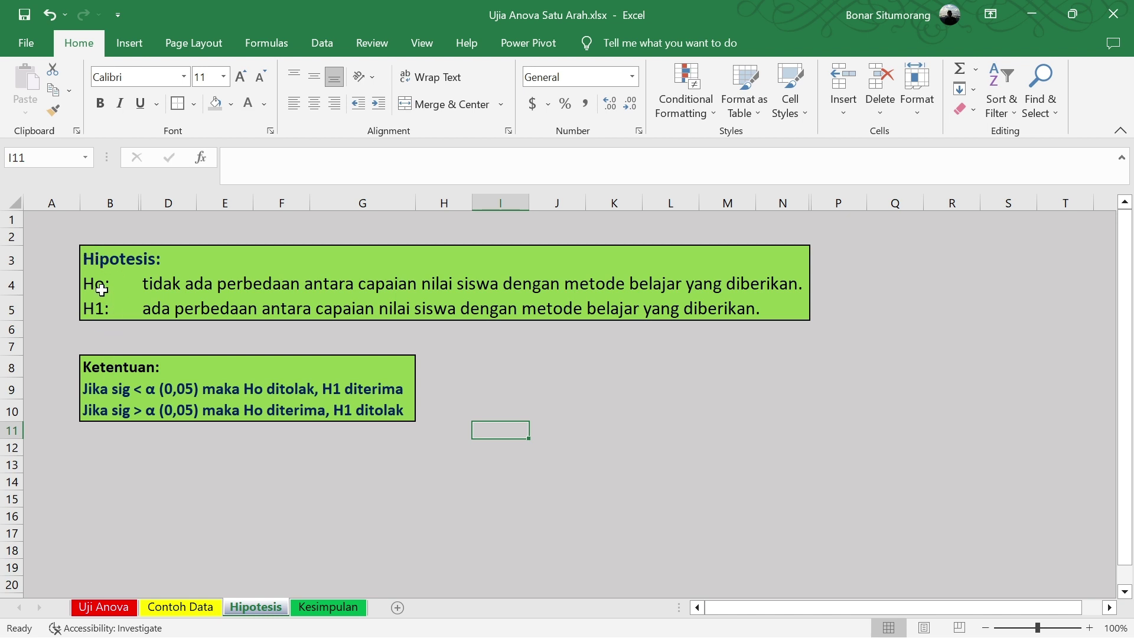
{"action": "left_click", "coordinate": [203, 613]}
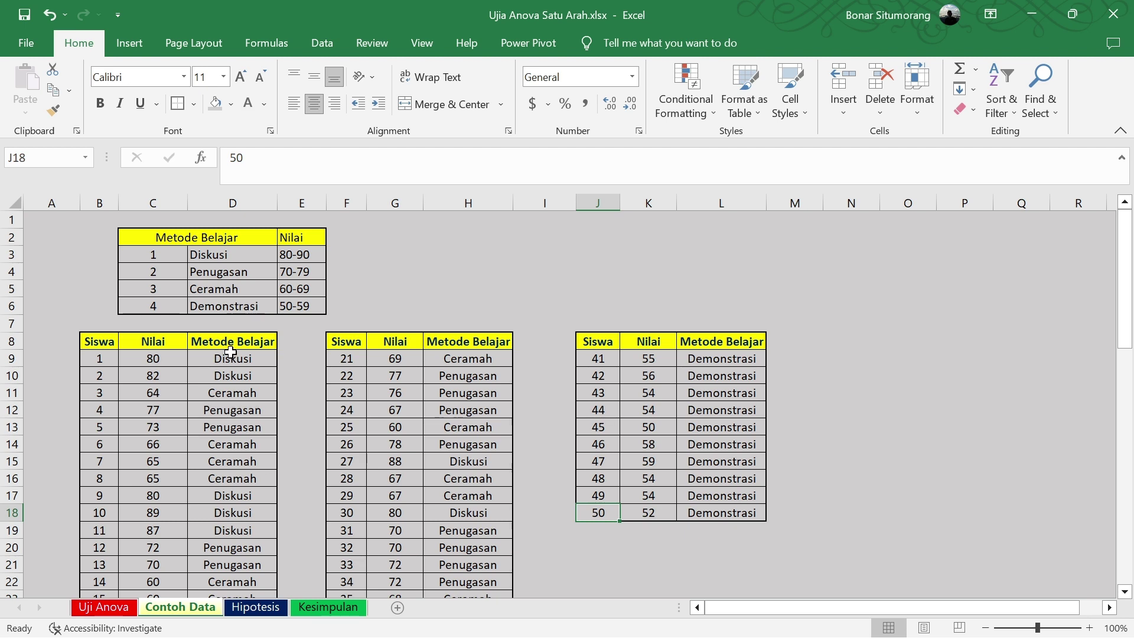
{"action": "left_click_drag", "start_coordinate": [231, 352], "coordinate": [221, 396]}
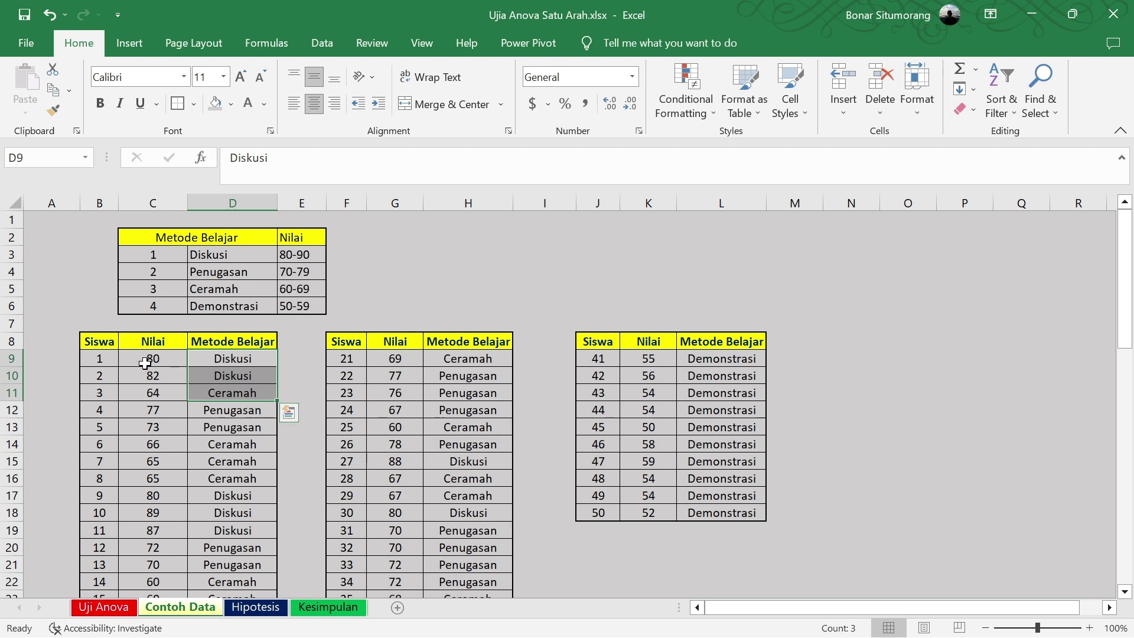
Switch to Stata's Data Editor and inspect the Nilai and MetodeBelajar variables and their properties
{"action": "mouse_move", "coordinate": [750, 634]}
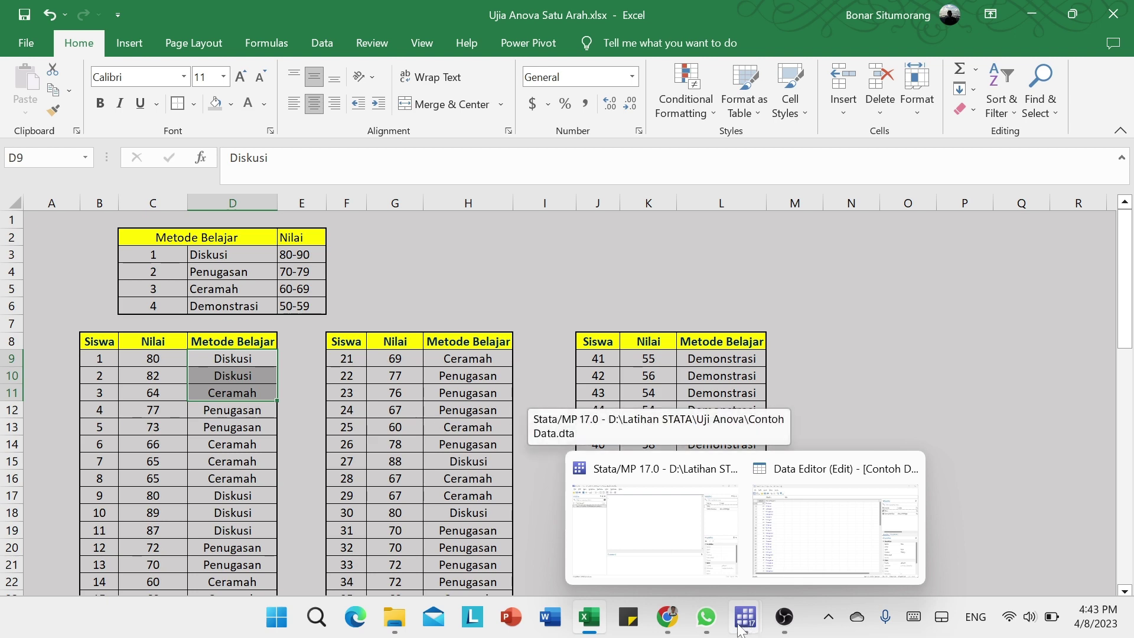
{"action": "left_click", "coordinate": [833, 520]}
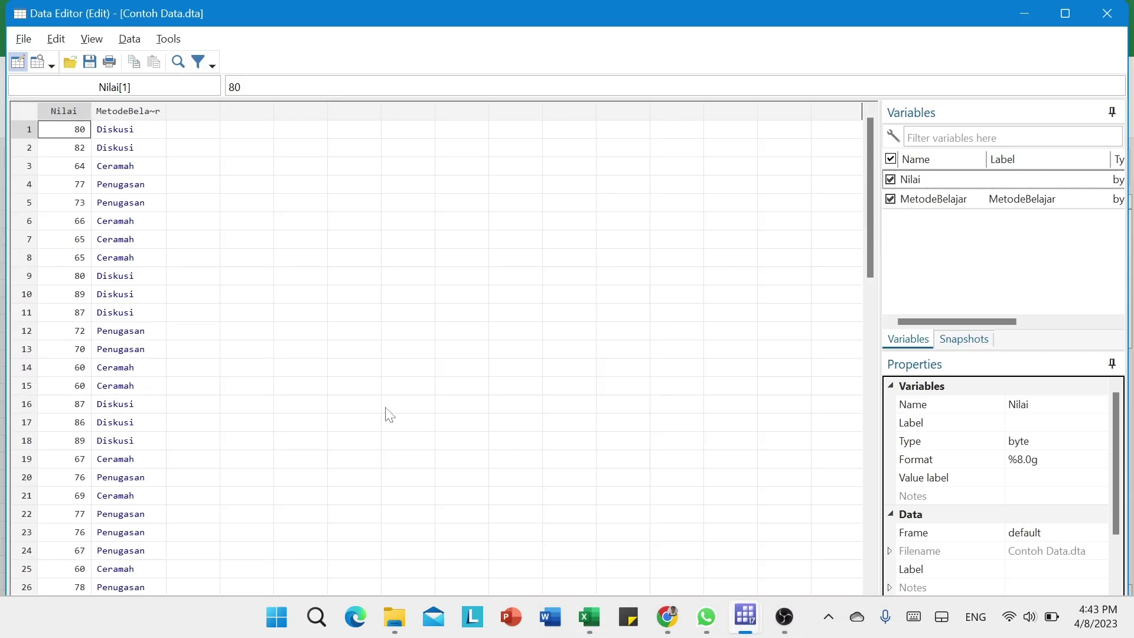
{"action": "left_click", "coordinate": [74, 112]}
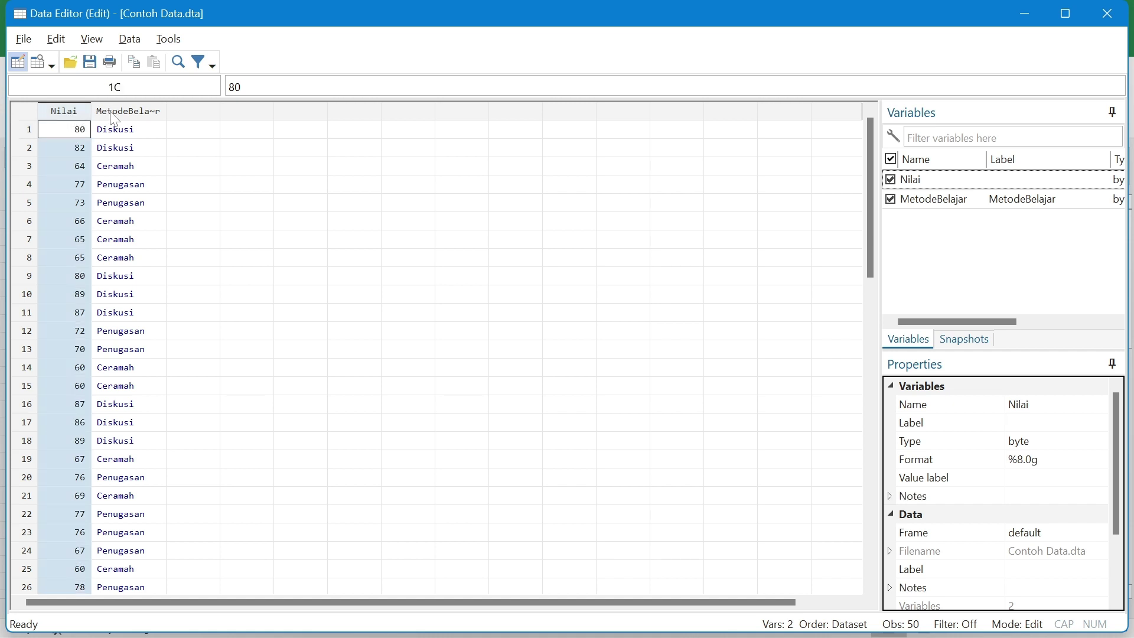
{"action": "left_click", "coordinate": [143, 114]}
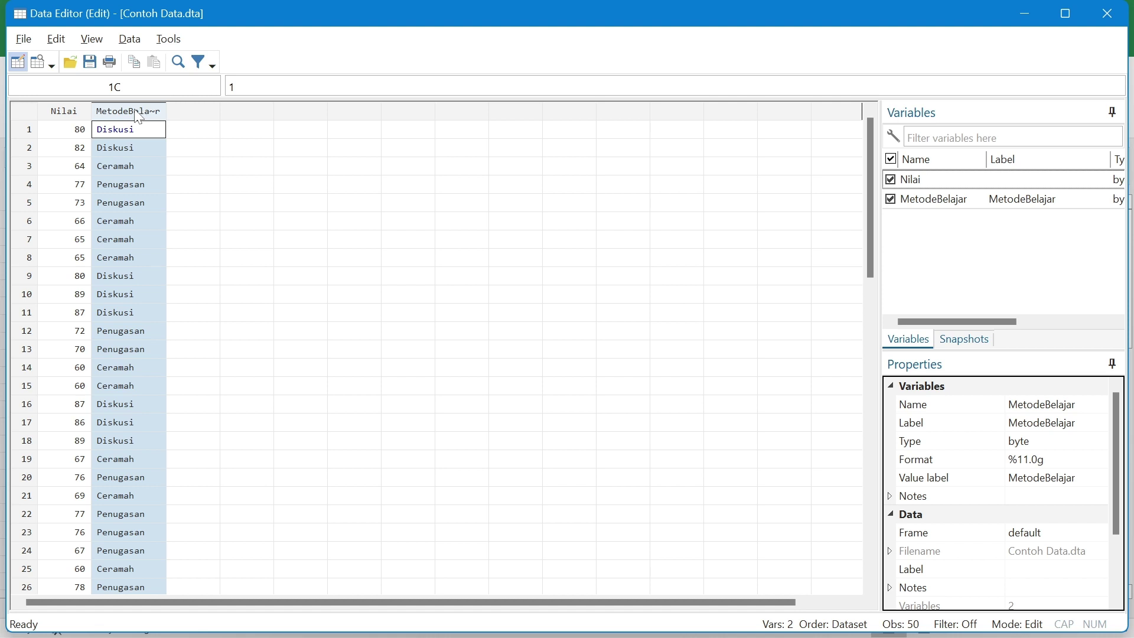
{"action": "left_click", "coordinate": [61, 118]}
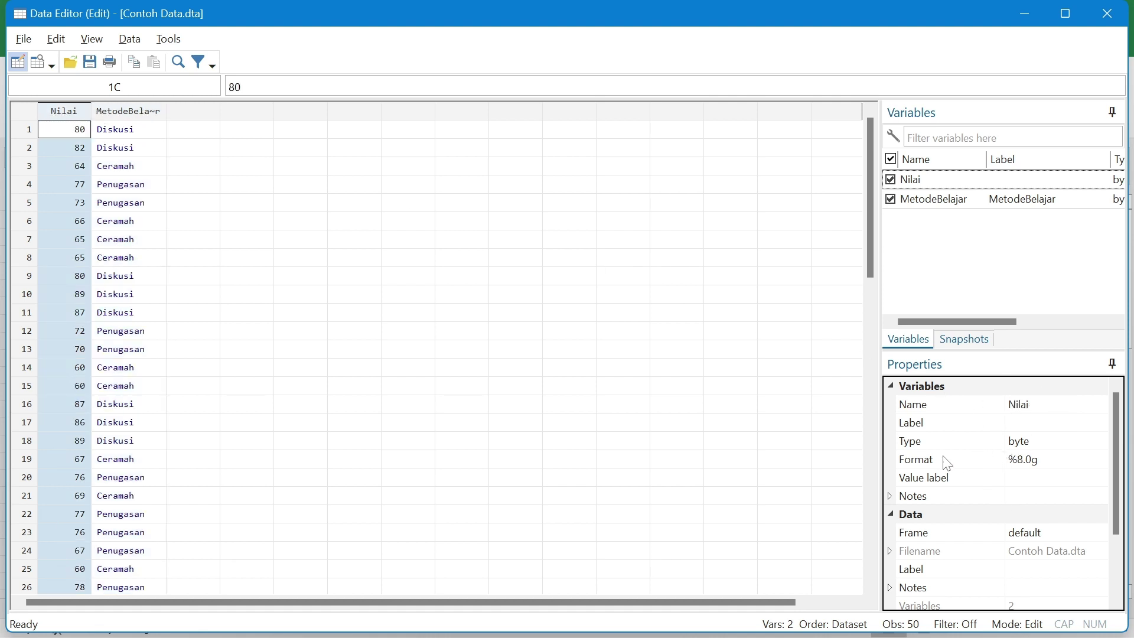
{"action": "scroll", "coordinate": [942, 464], "scroll_direction": "down", "scroll_amount": 2}
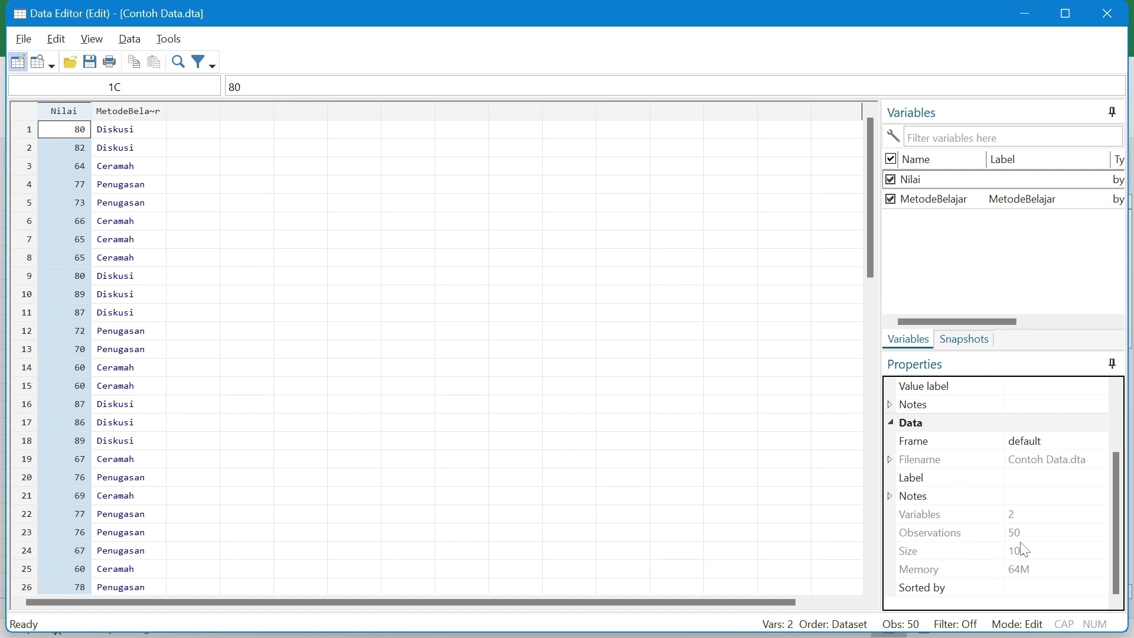
{"action": "left_click", "coordinate": [131, 121]}
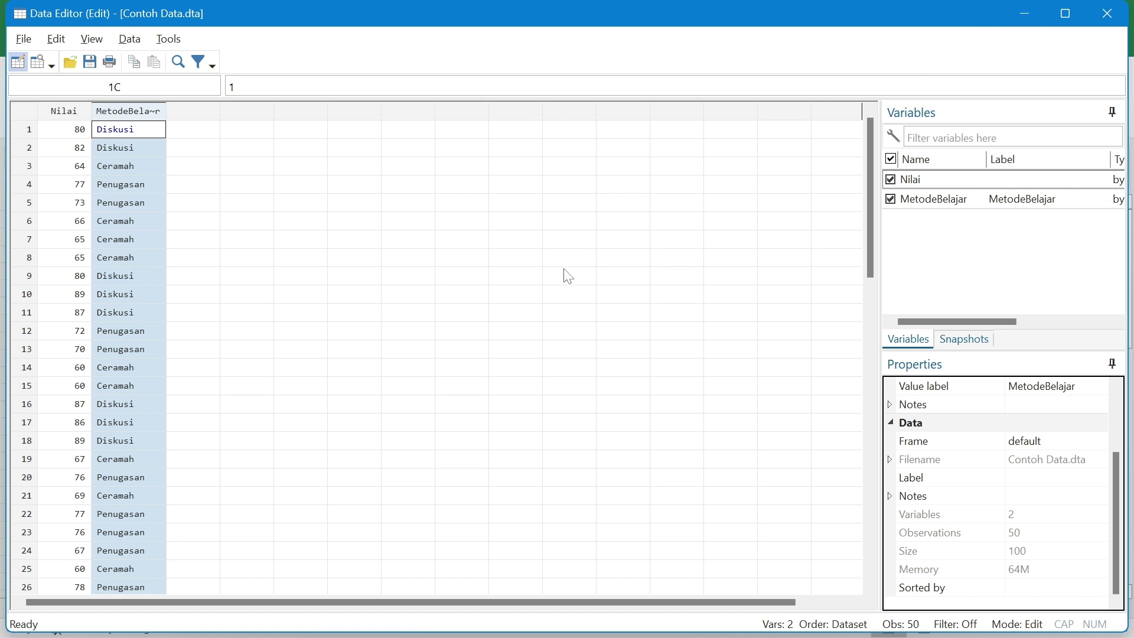
Minimize the Data Editor, switch to the main Stata window and open the One-way ANOVA dialog
{"action": "left_click", "coordinate": [1031, 22]}
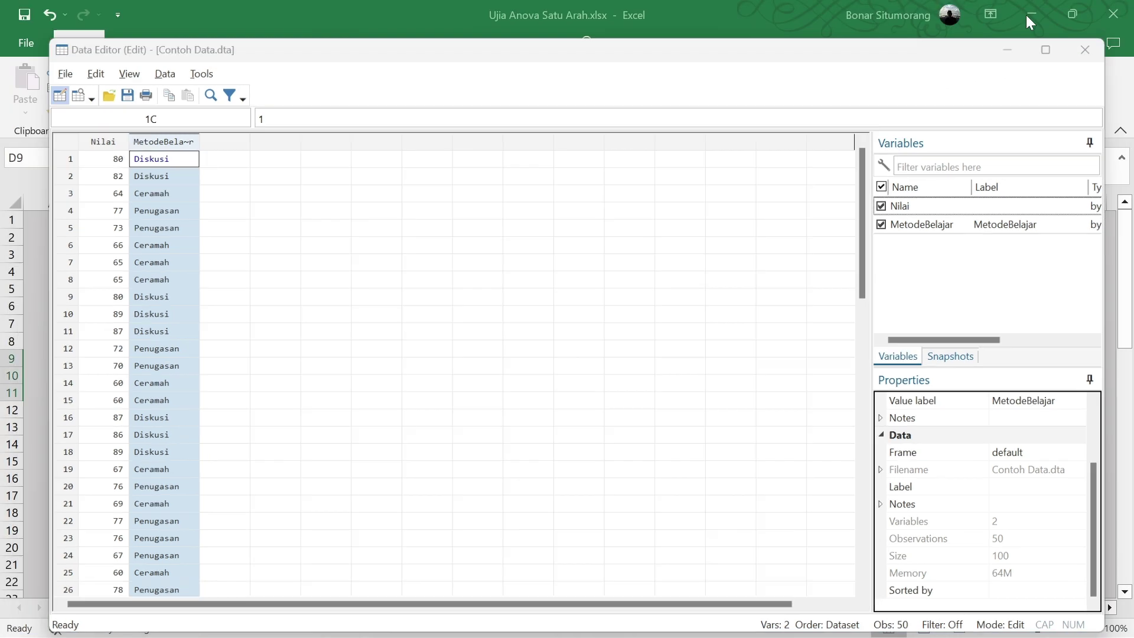
{"action": "mouse_move", "coordinate": [747, 620]}
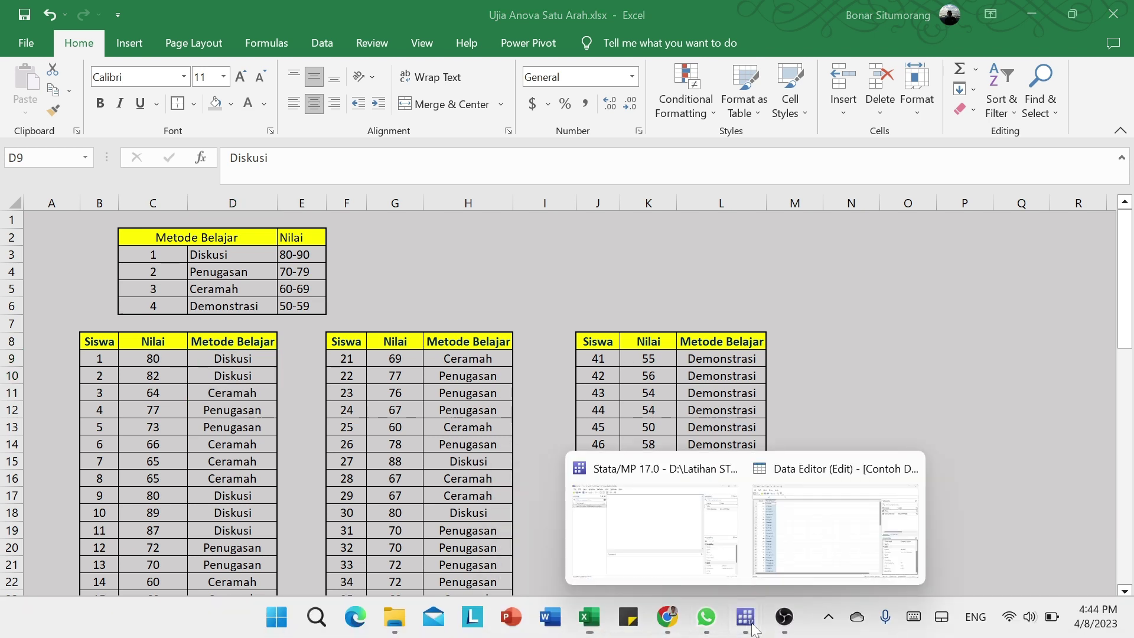
{"action": "left_click", "coordinate": [640, 519]}
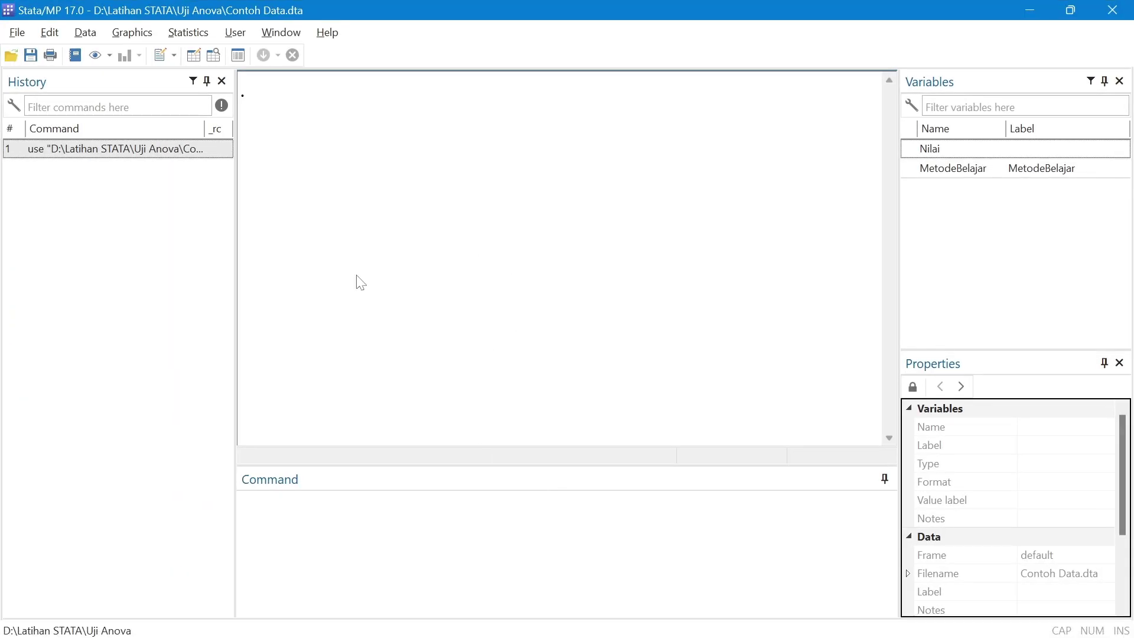
{"action": "left_click", "coordinate": [190, 34]}
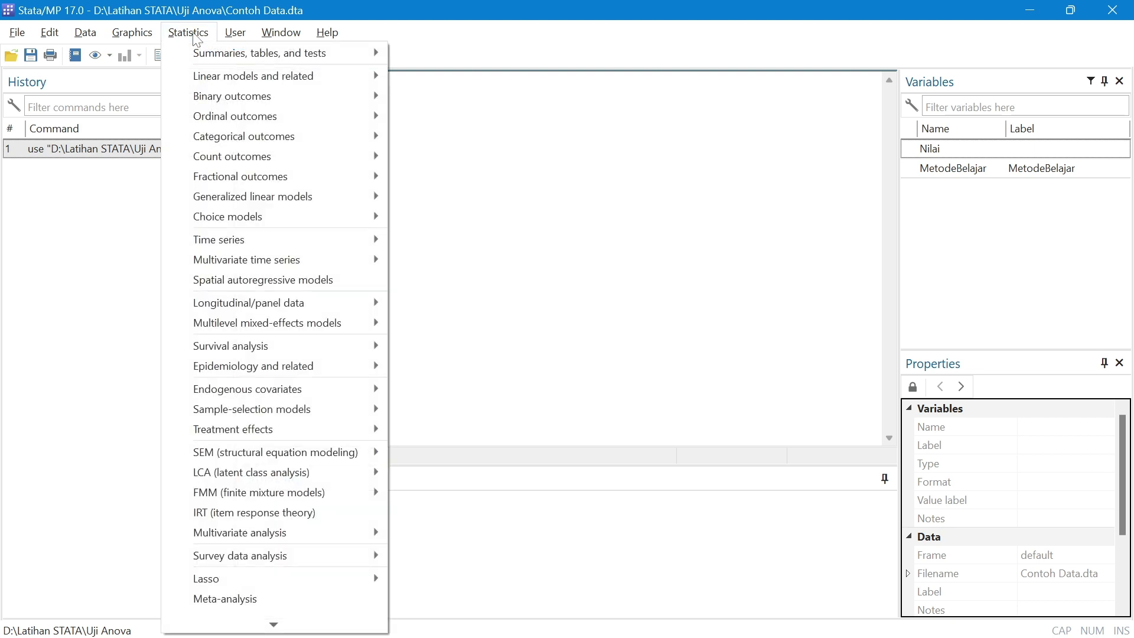
{"action": "mouse_move", "coordinate": [244, 83]}
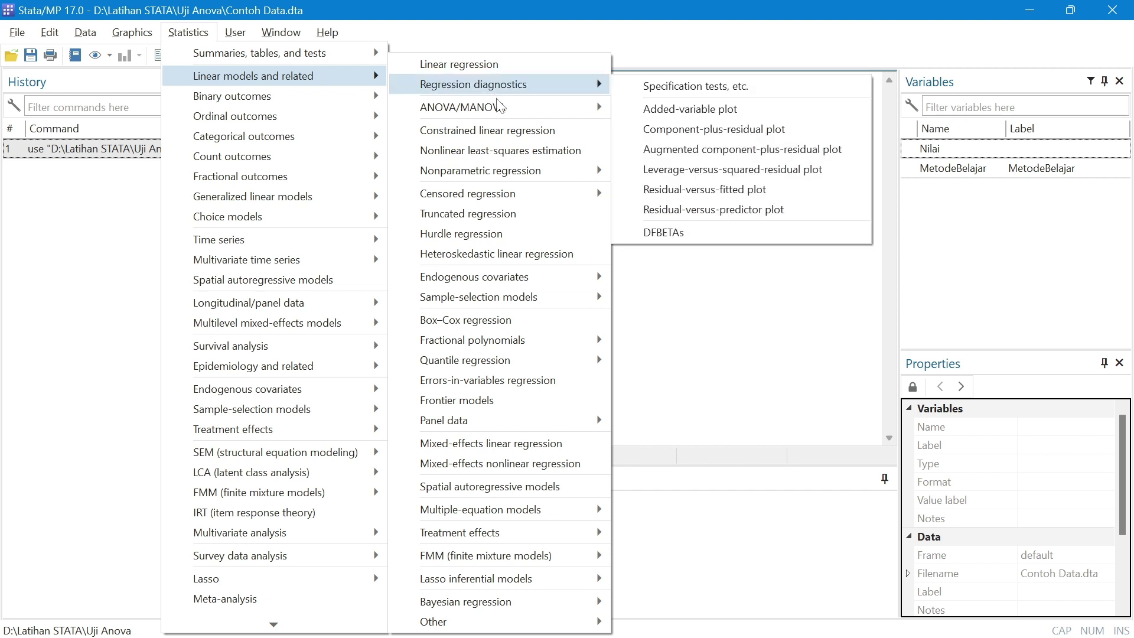
{"action": "mouse_move", "coordinate": [498, 110]}
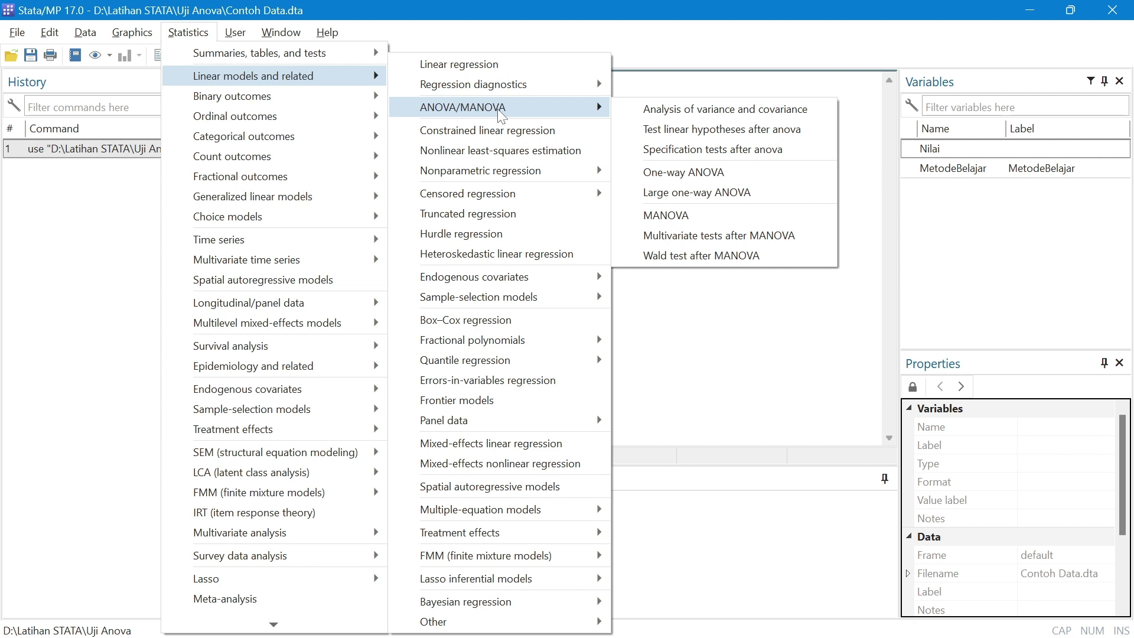
{"action": "left_click", "coordinate": [706, 179]}
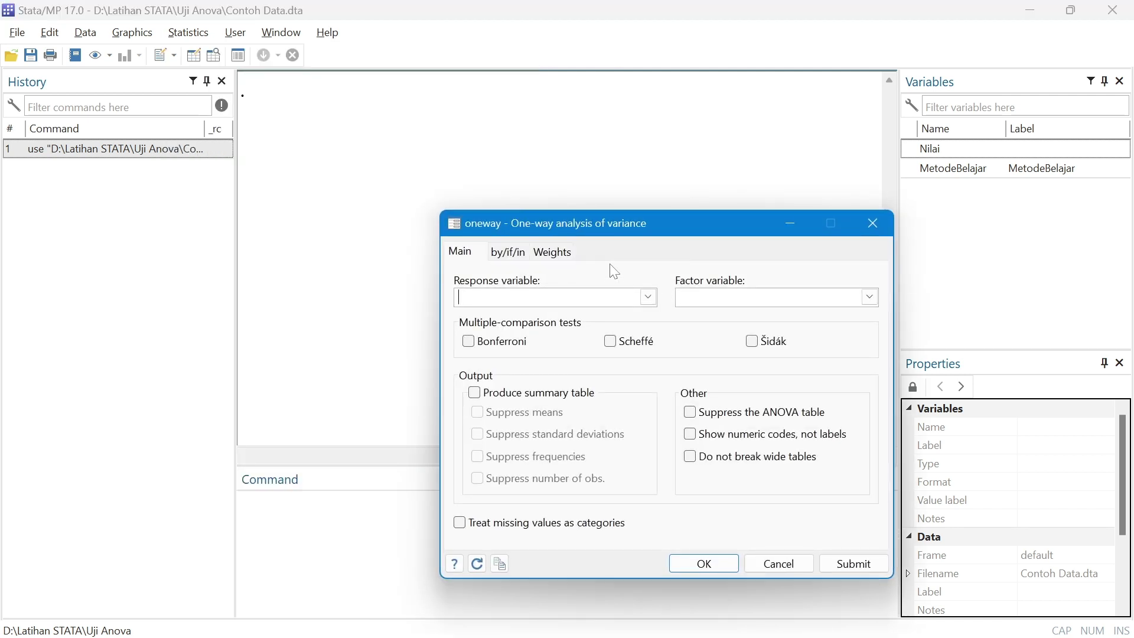
Set Nilai as the response variable and MetodeBelajar as the factor variable, enabling the Bonferroni test and the summary table
{"action": "left_click", "coordinate": [653, 305]}
{"action": "left_click", "coordinate": [505, 316]}
{"action": "left_click", "coordinate": [868, 297]}
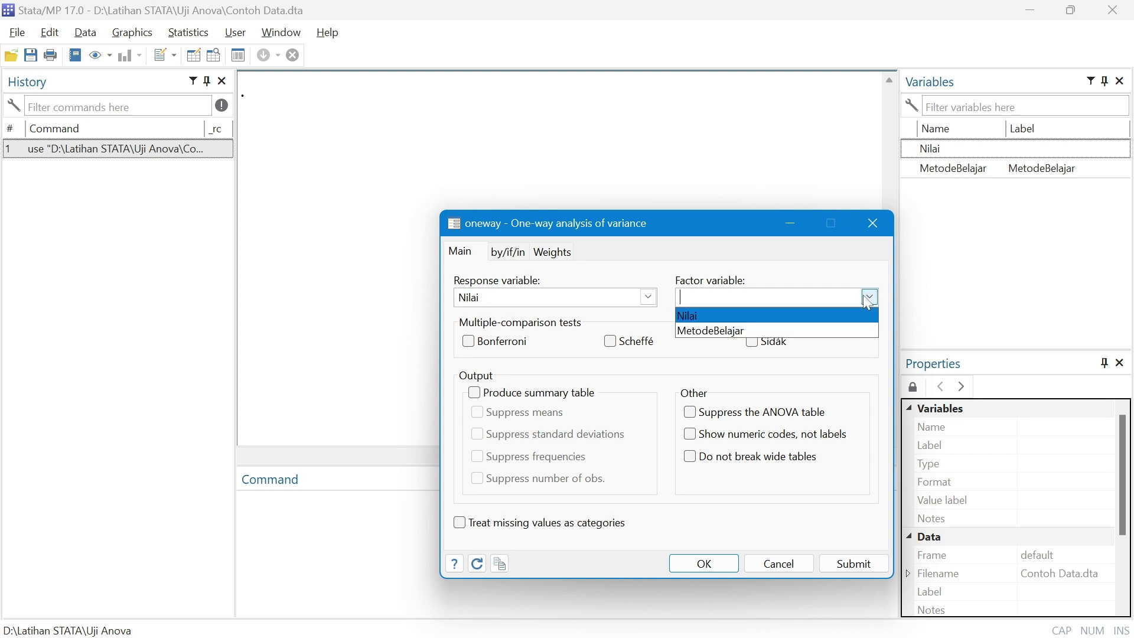
{"action": "left_click", "coordinate": [739, 333]}
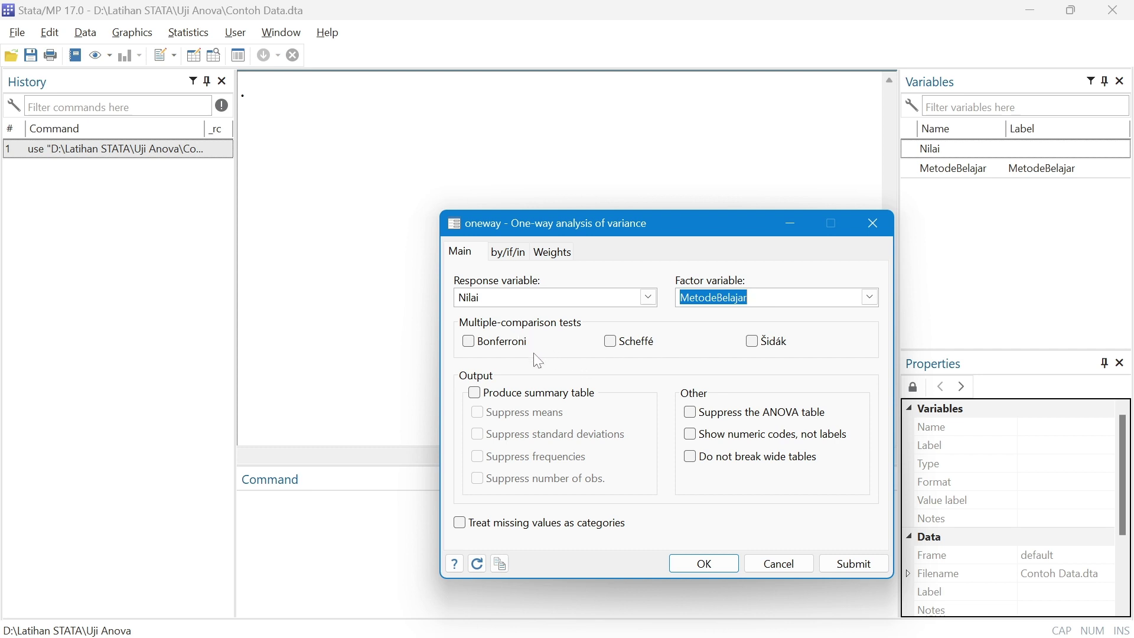
{"action": "left_click", "coordinate": [469, 342]}
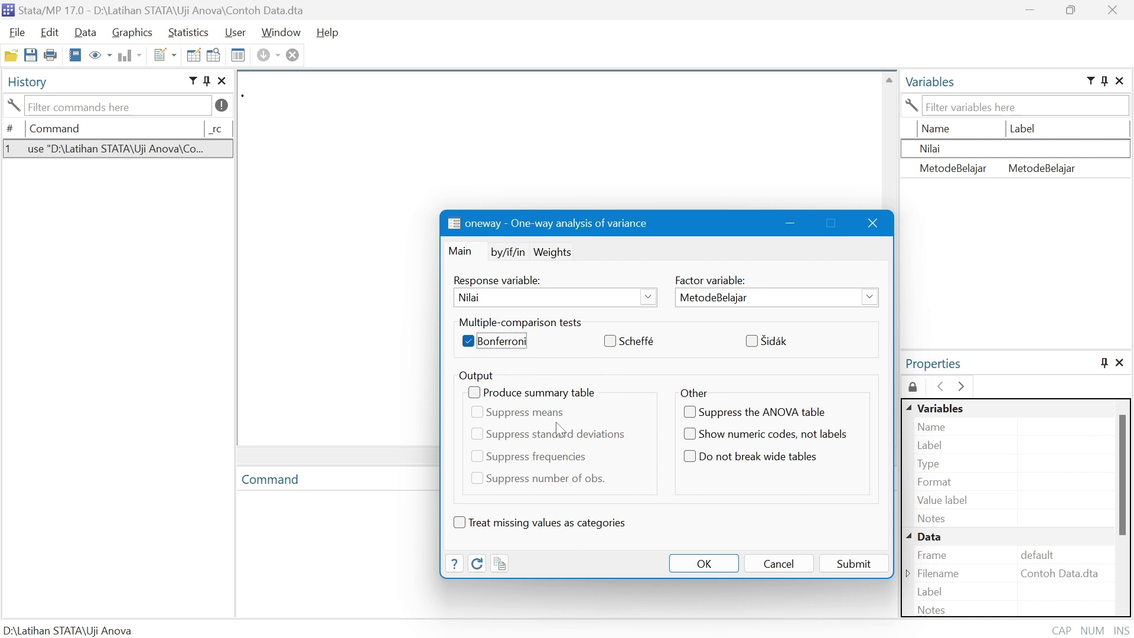
{"action": "left_click", "coordinate": [476, 394]}
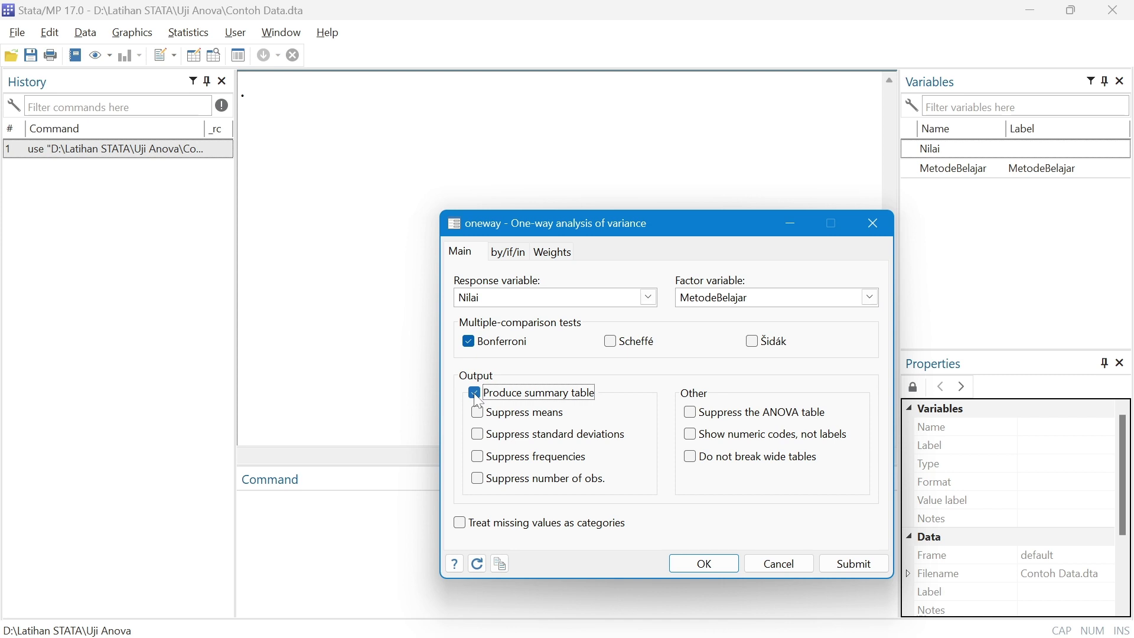